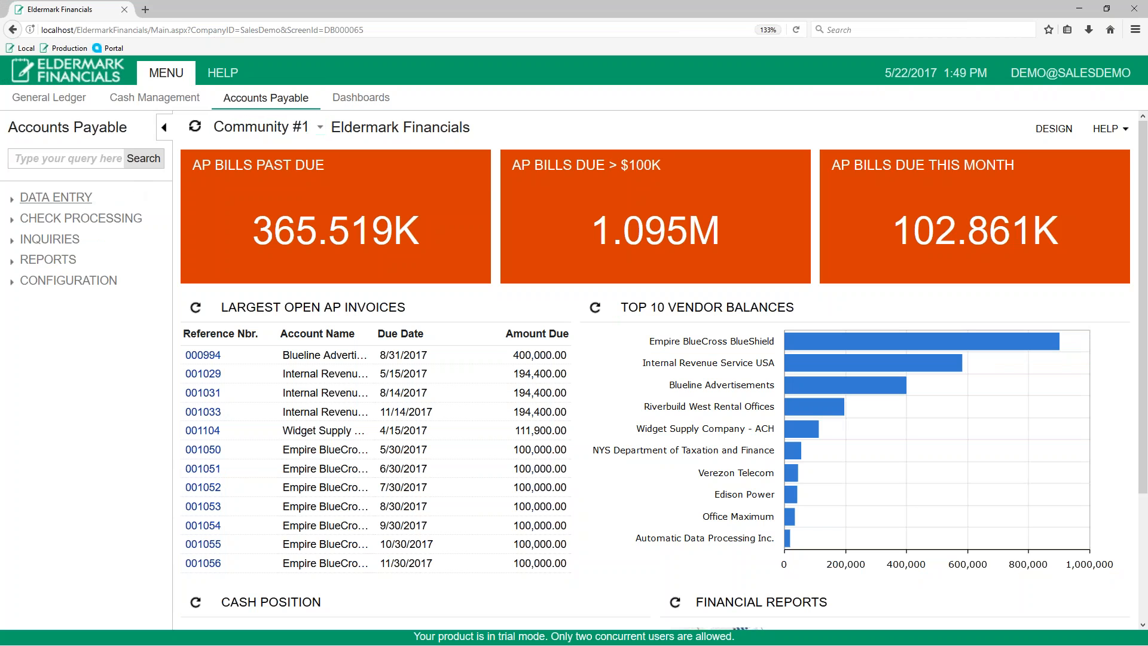
- Open Bills and Adjustments and select Acitai Systems as the new bill's vendor, keeping the 30D payment terms
click(85, 203)
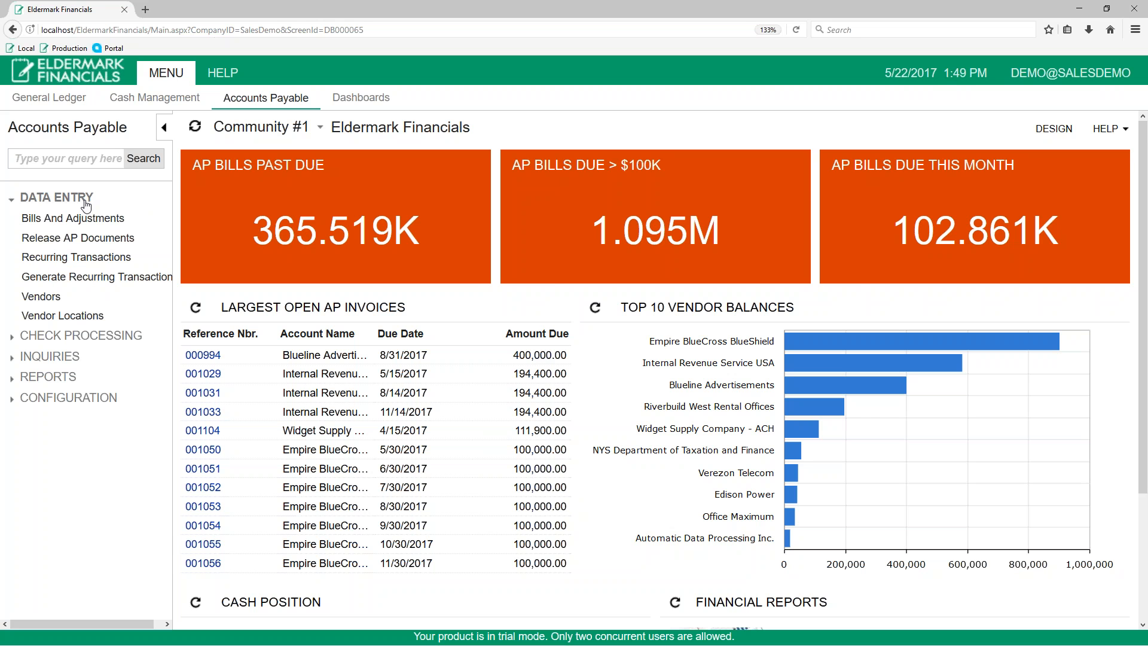
click(89, 220)
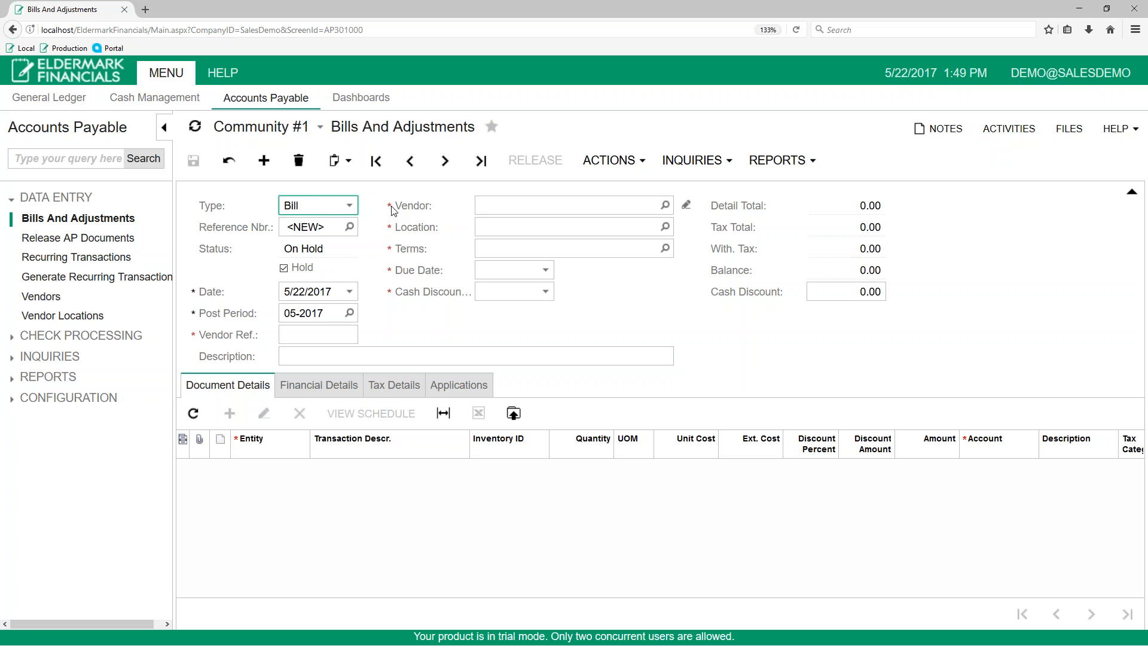
click(664, 205)
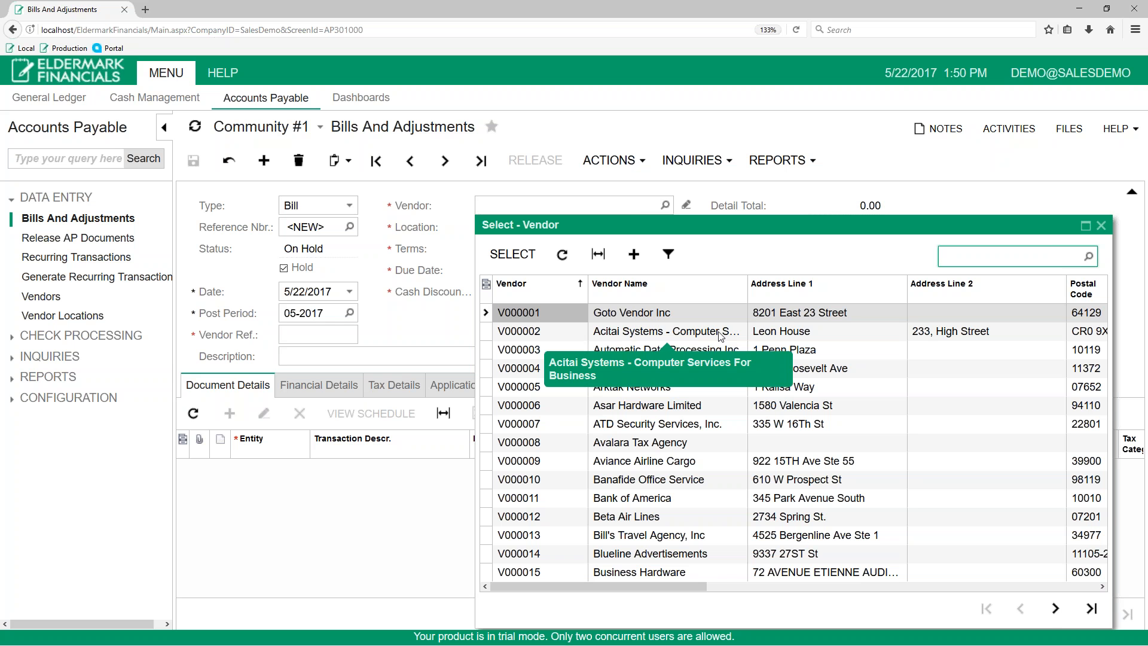
click(720, 333)
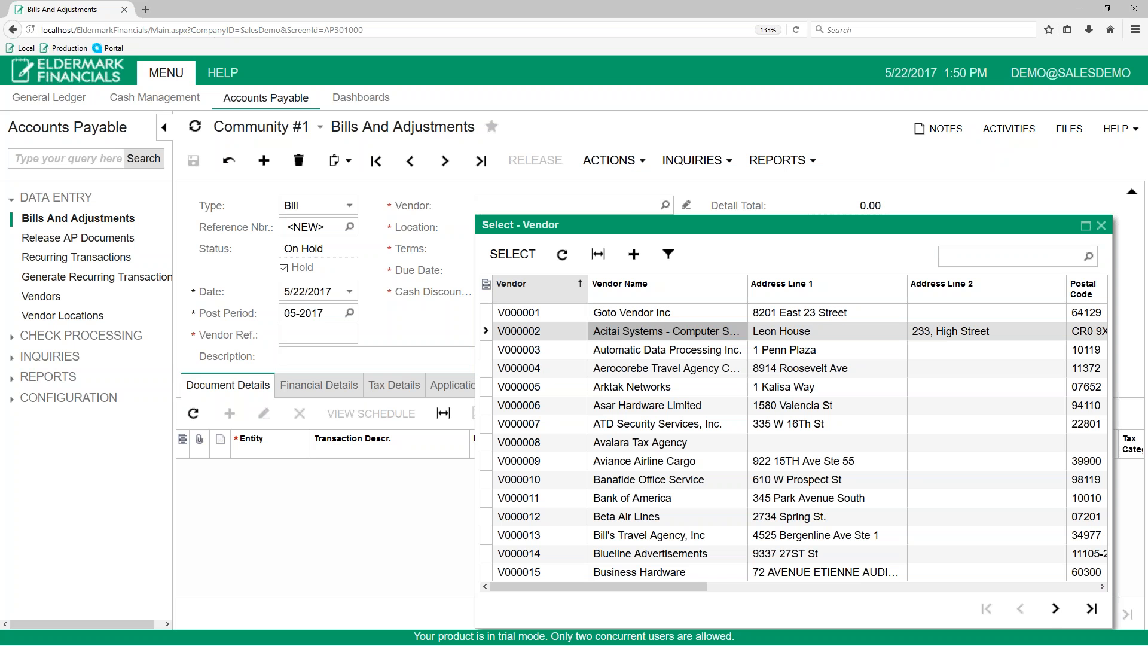
click(520, 256)
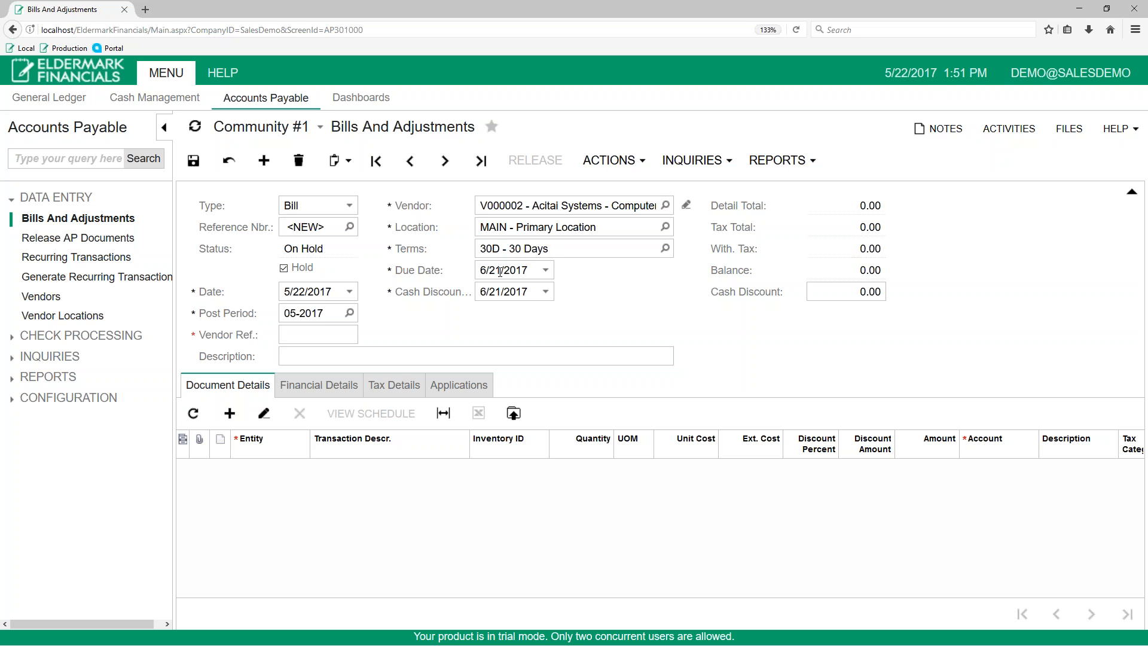
click(665, 248)
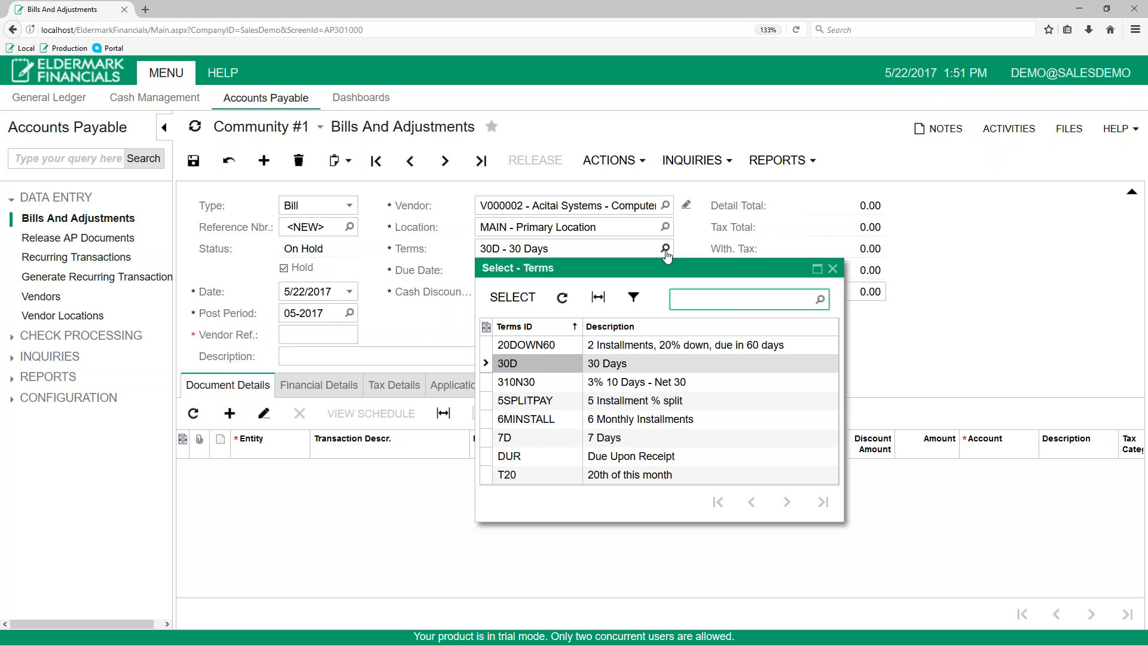
click(835, 272)
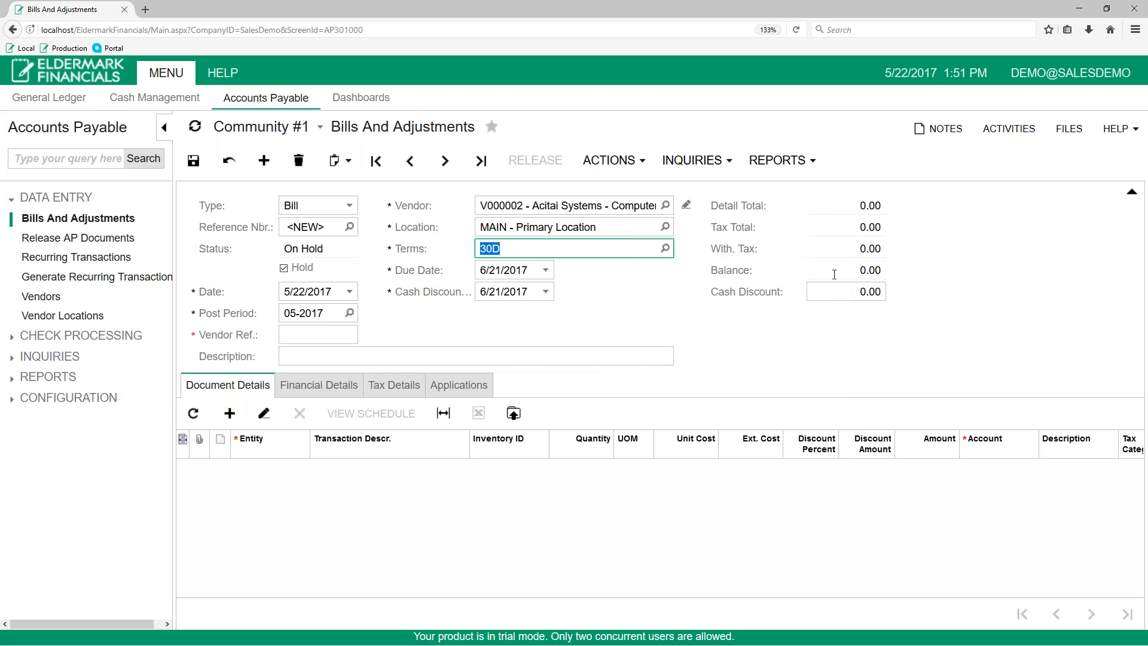
- Enter INV65465 as the vendor reference and "Monthly Phone Expense" as the bill's description
click(286, 335)
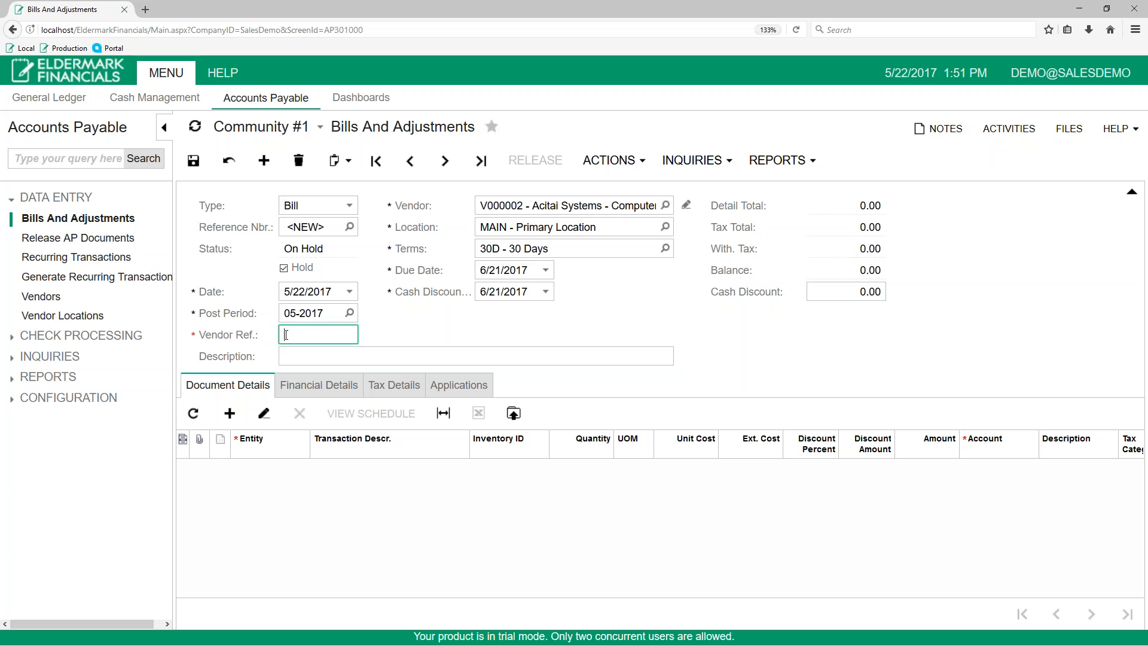
text(INV65465)
click(285, 356)
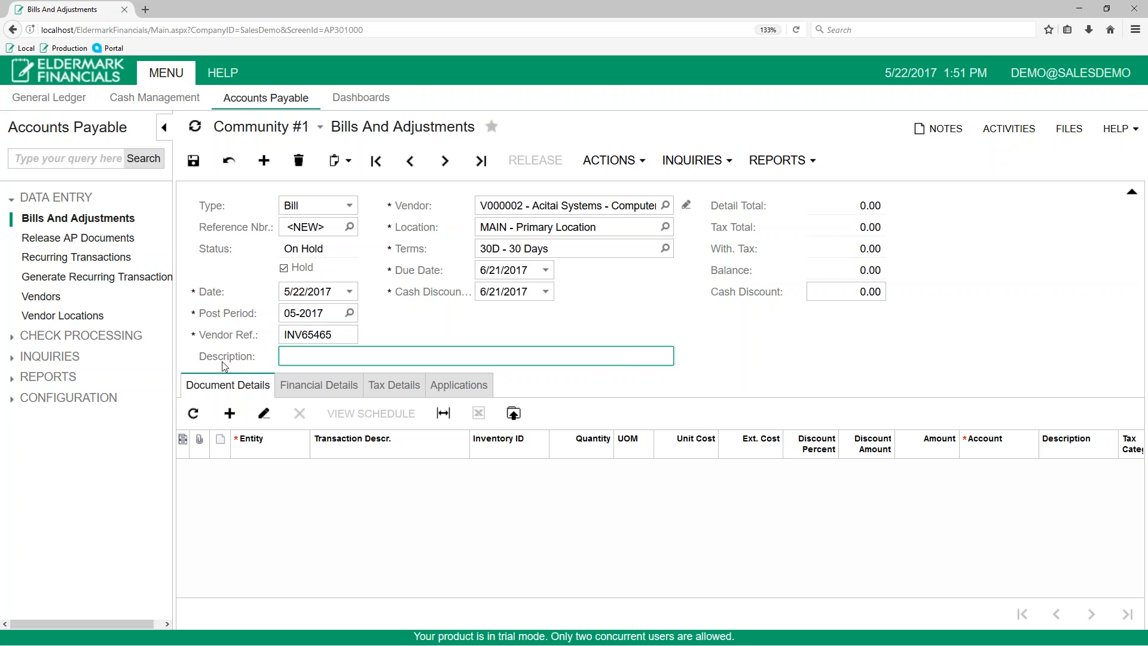
text(Monthly Phone Expense)
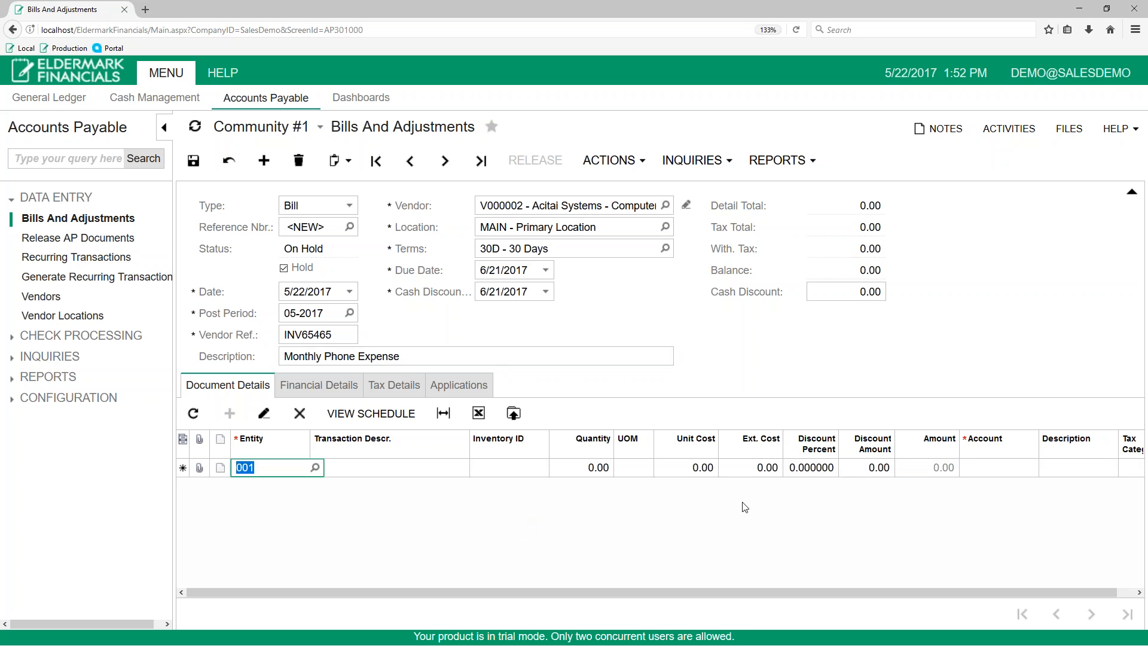
- Add a document detail line for entity 001 with an extended cost of 50 and check the bill's totals
click(756, 470)
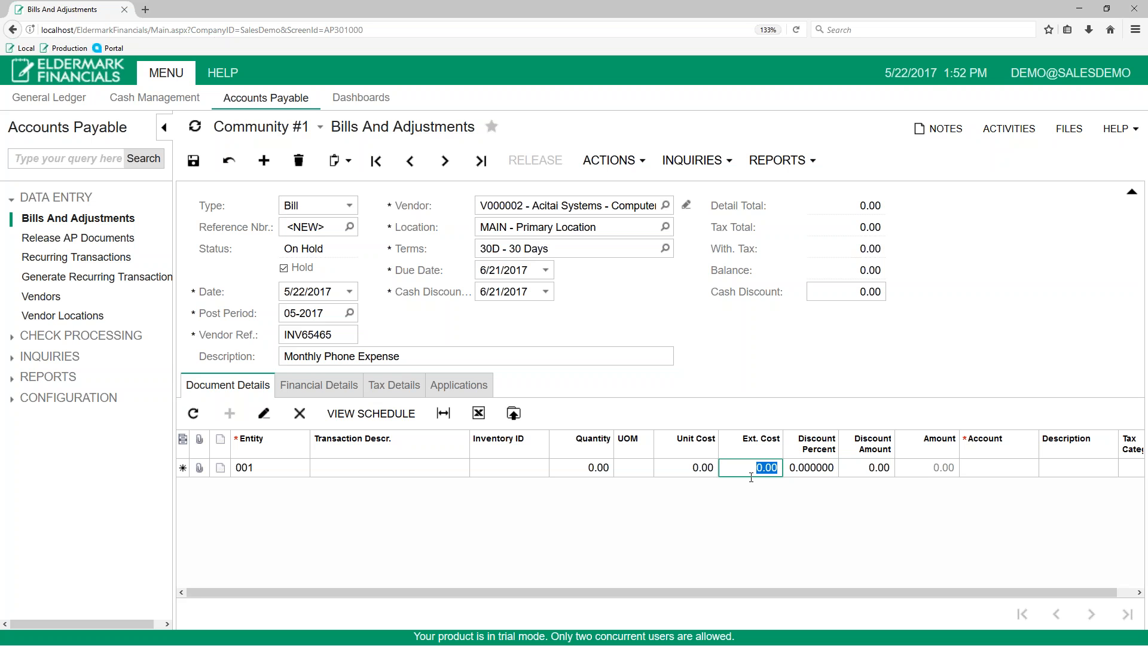
text(50)
click(803, 472)
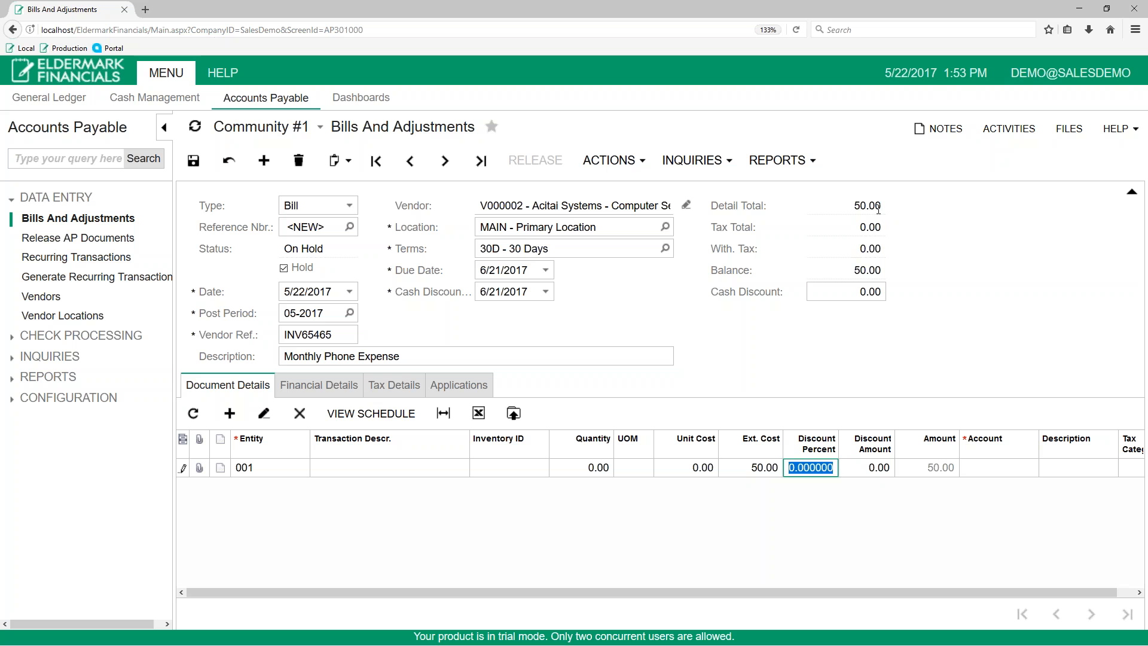
double_click(883, 206)
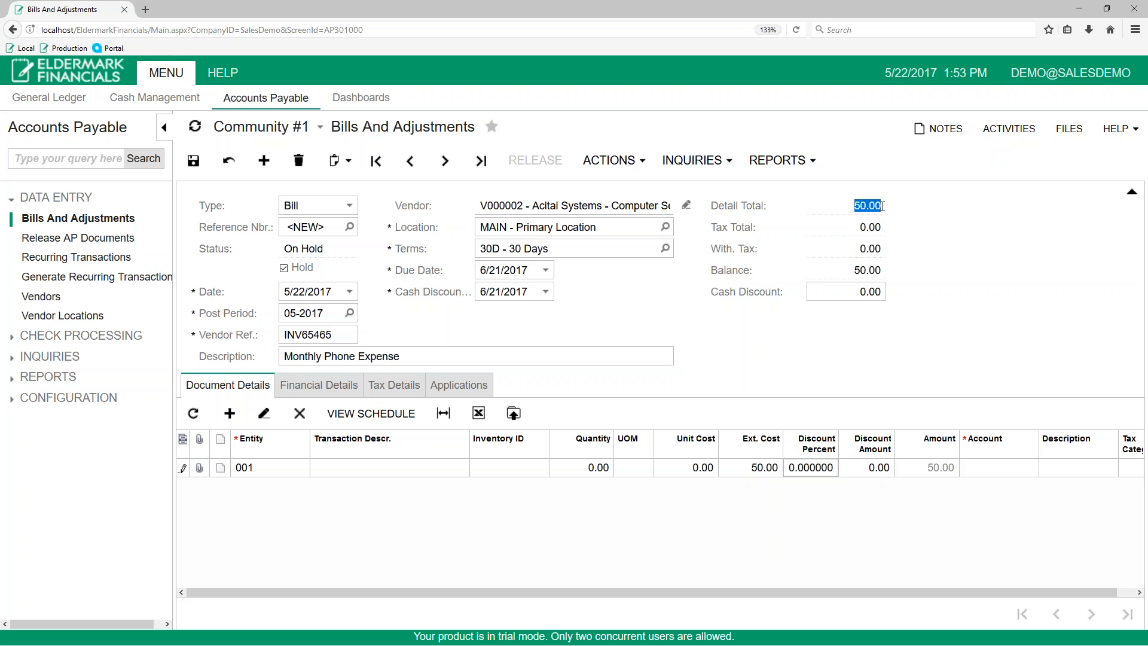
double_click(875, 271)
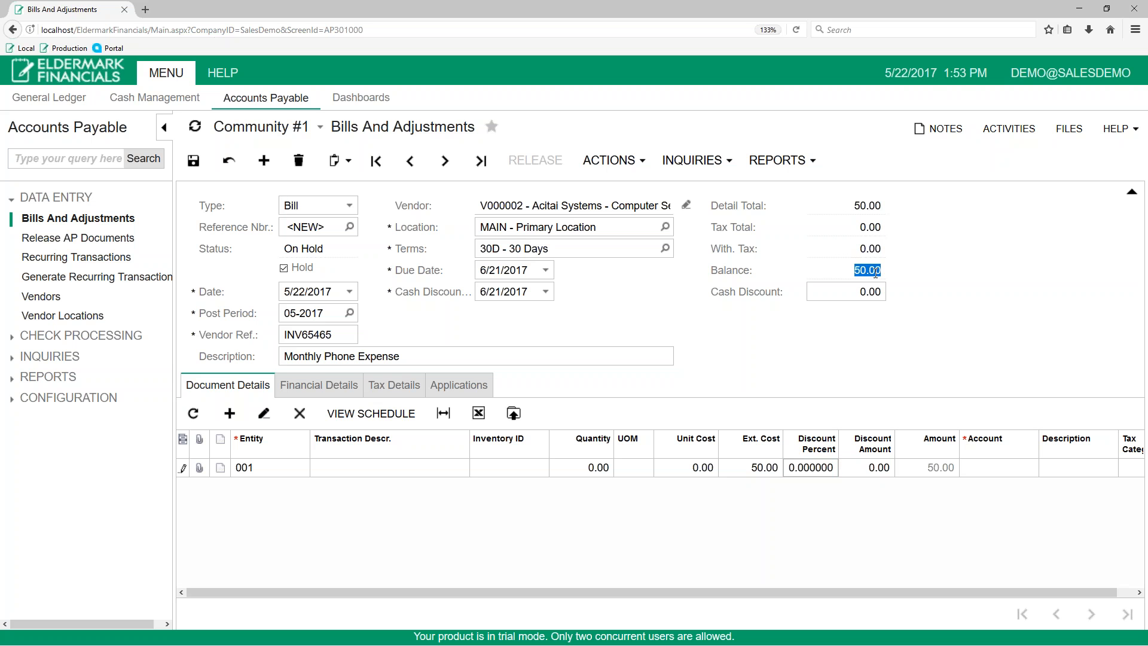
click(906, 281)
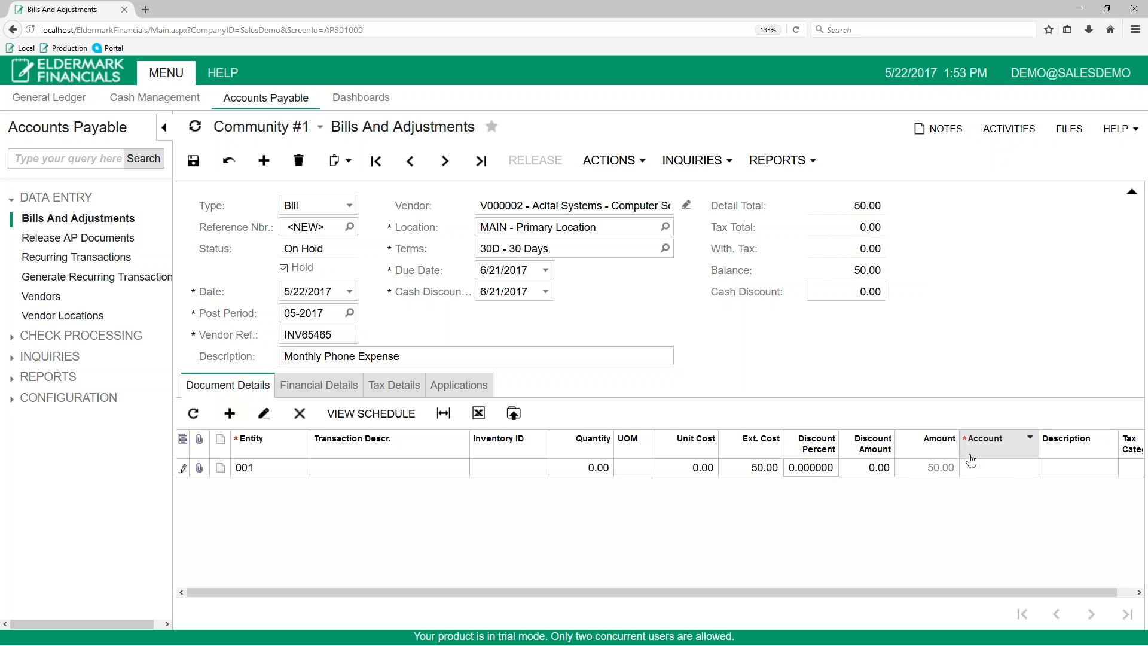
- Assign the detail line to the Telephone account by searching for "phone" in its account field
click(984, 474)
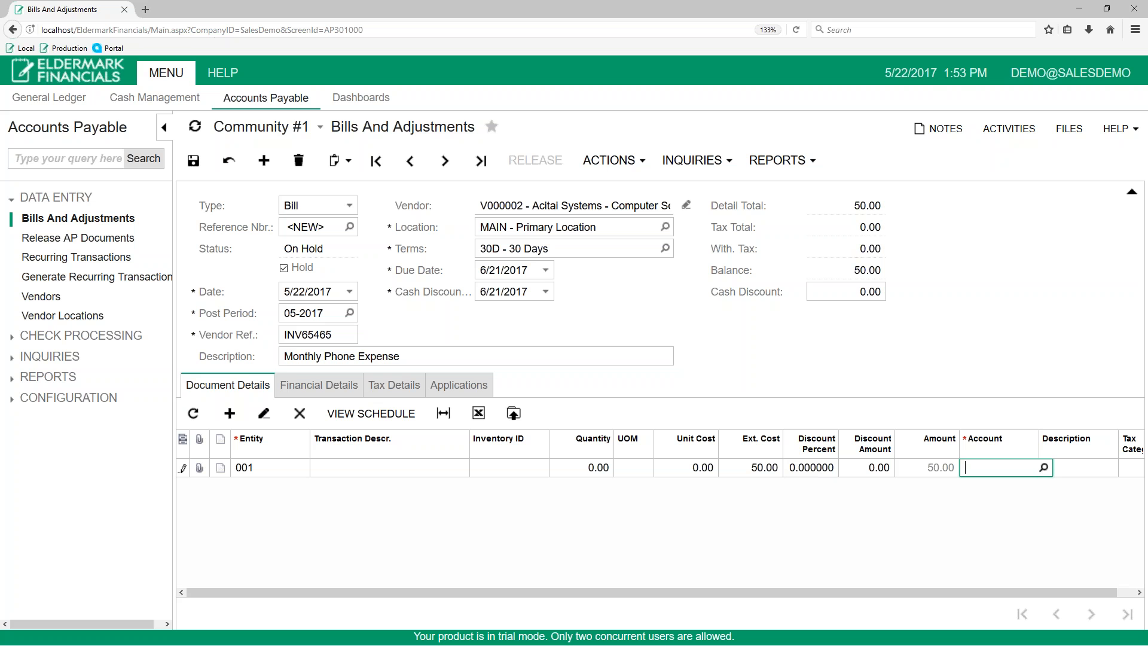
click(1044, 468)
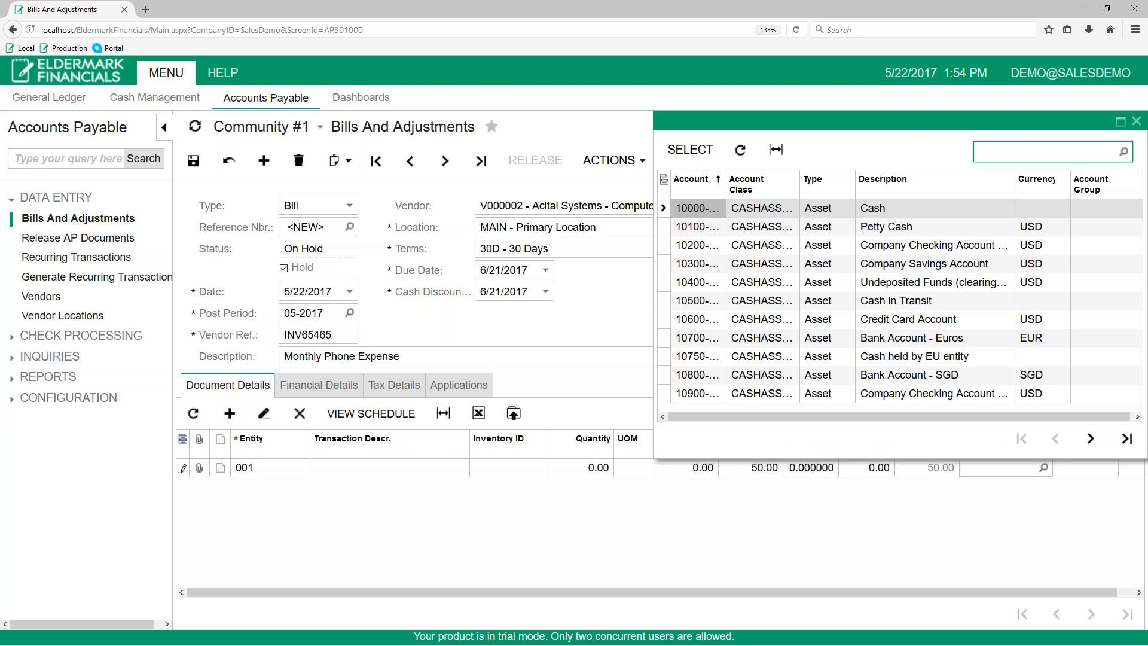
click(1136, 122)
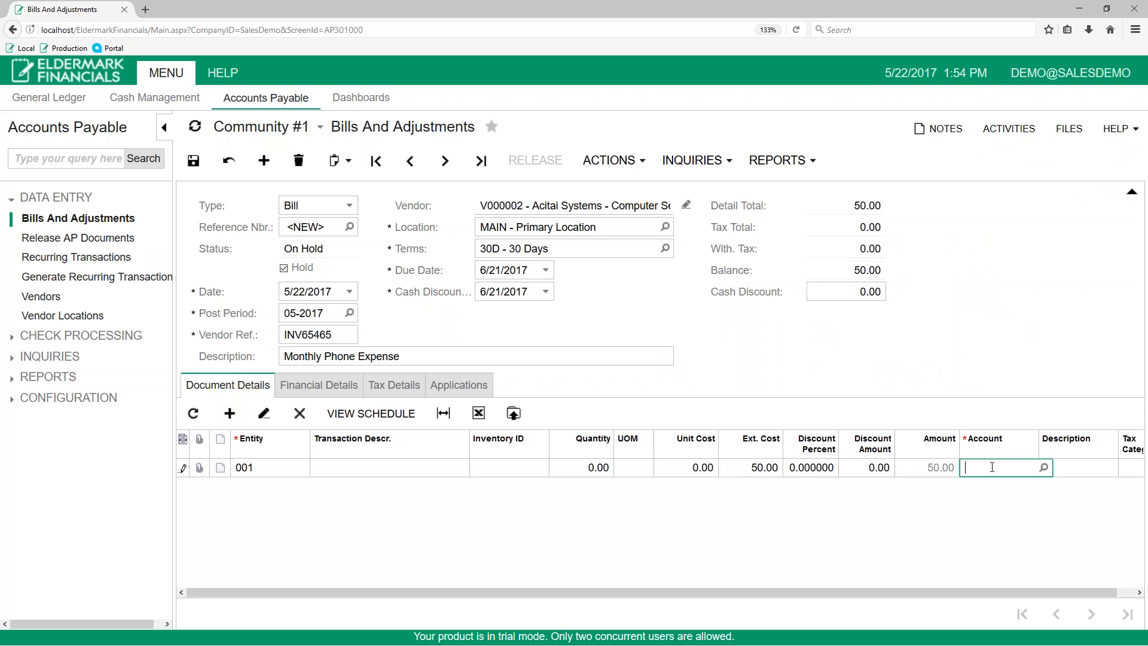
text(phone)
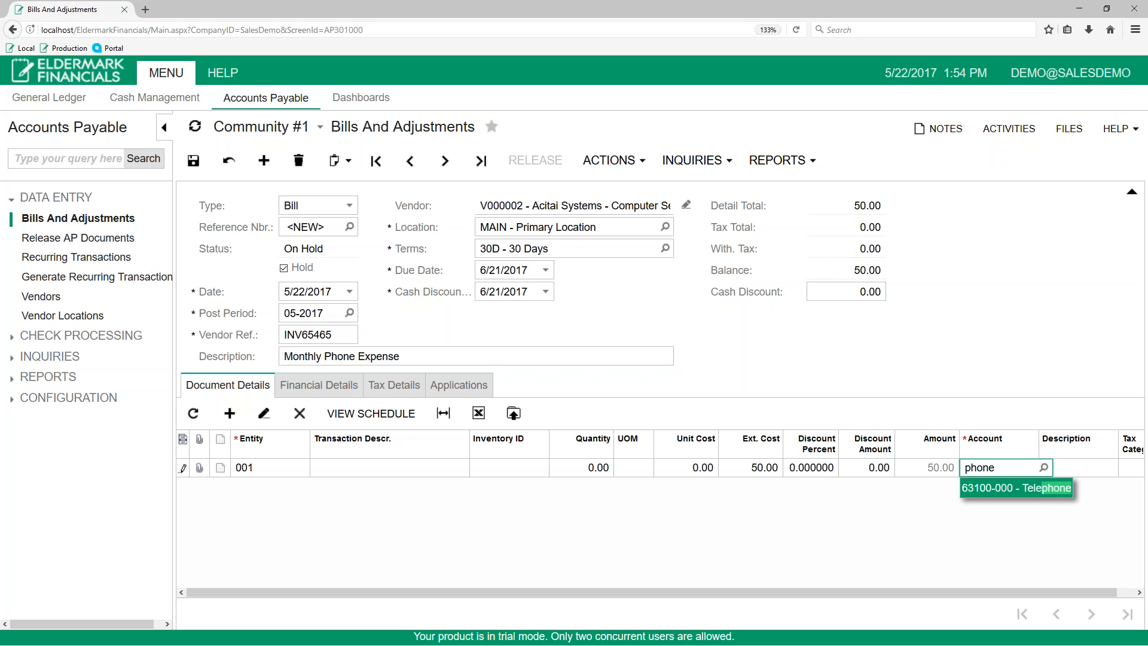
click(1014, 489)
key(Tab)
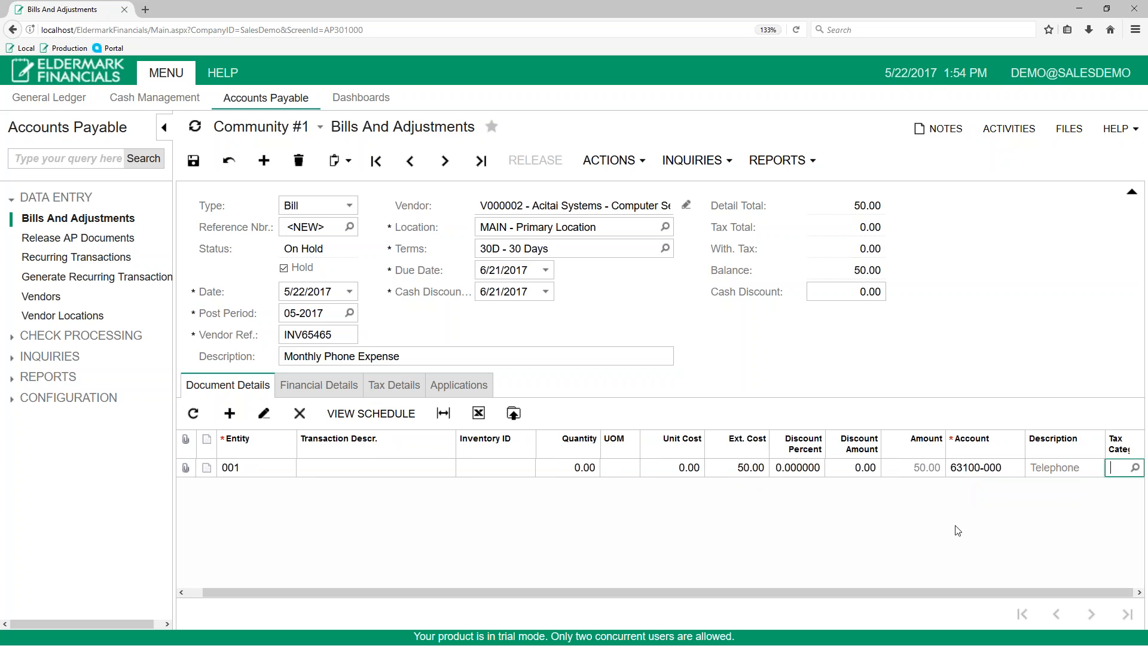
click(1010, 598)
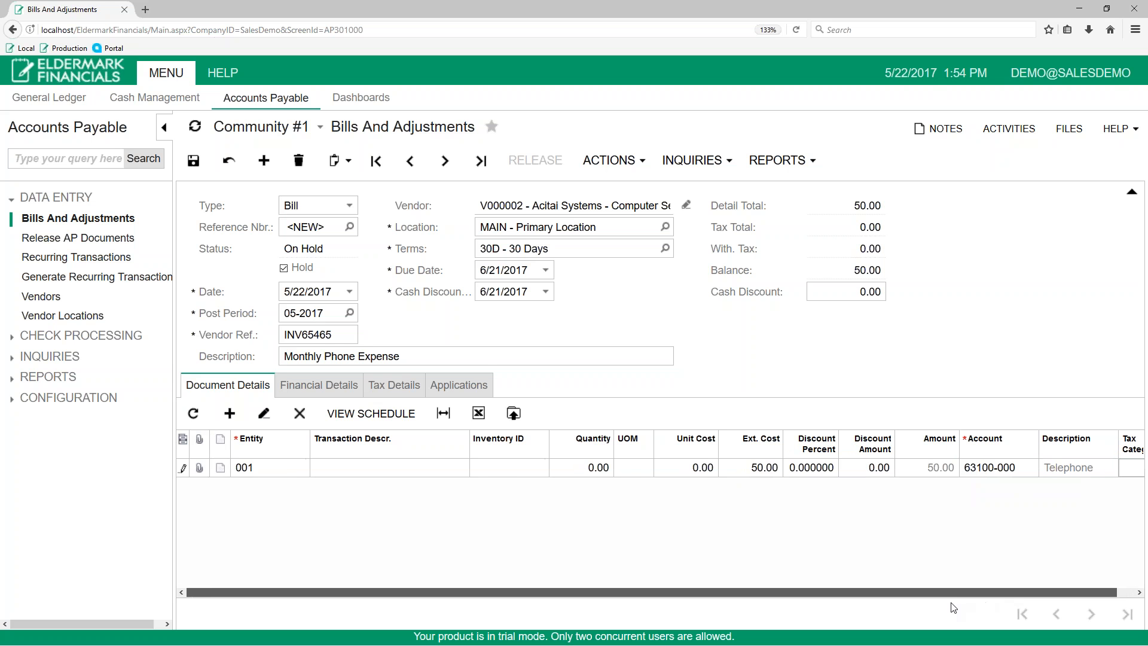
click(922, 477)
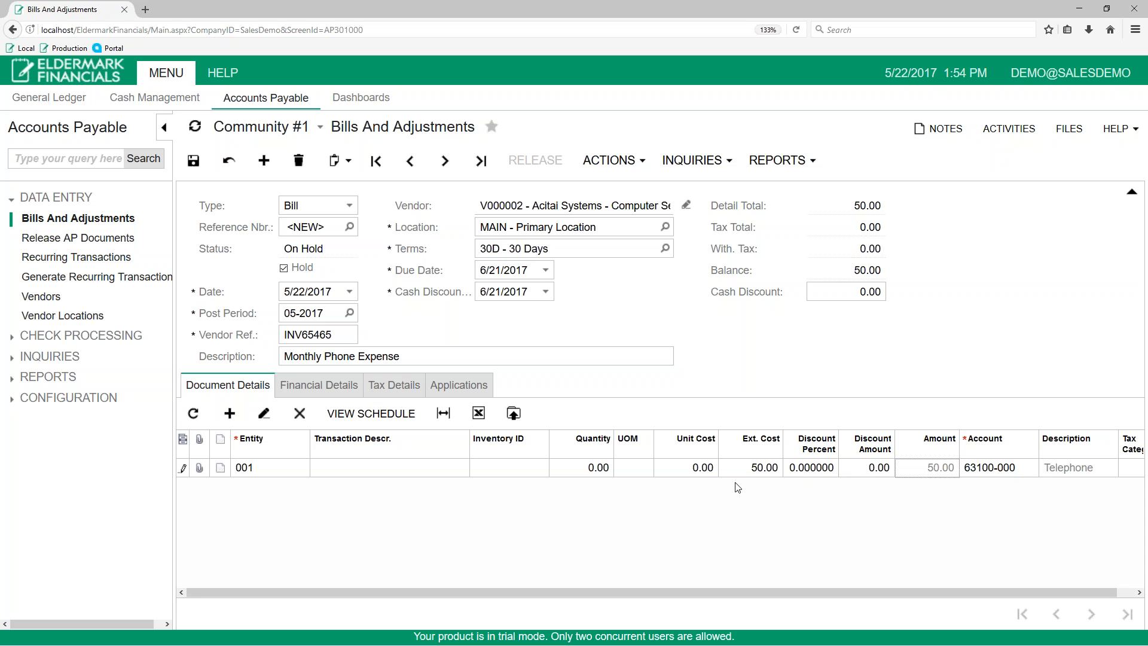
click(747, 472)
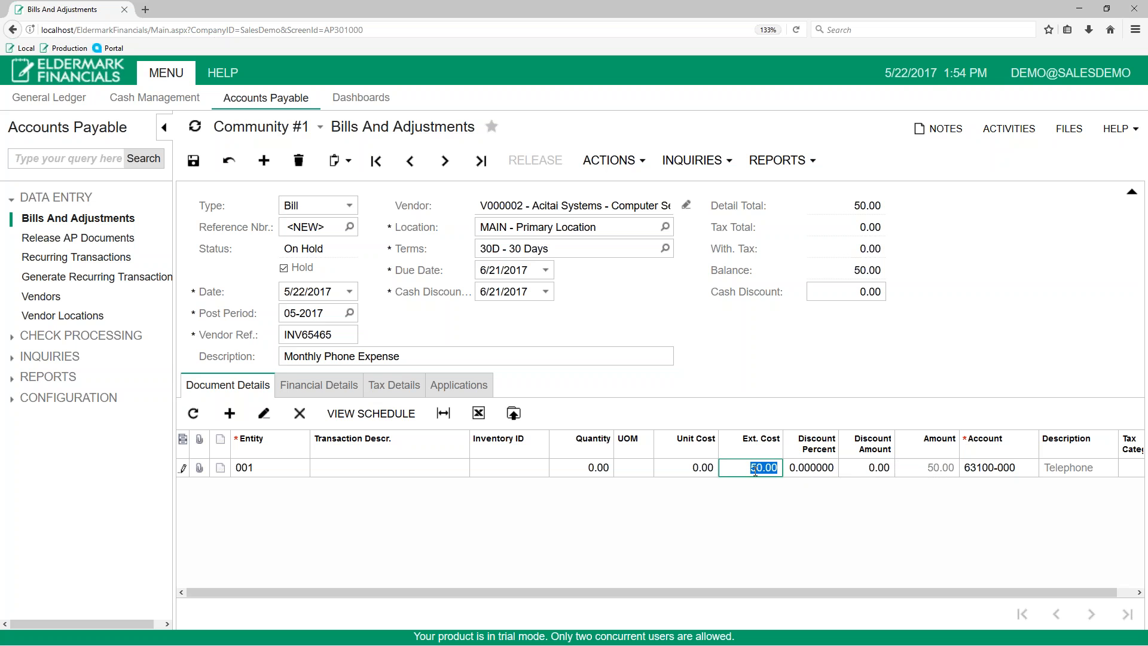
click(366, 473)
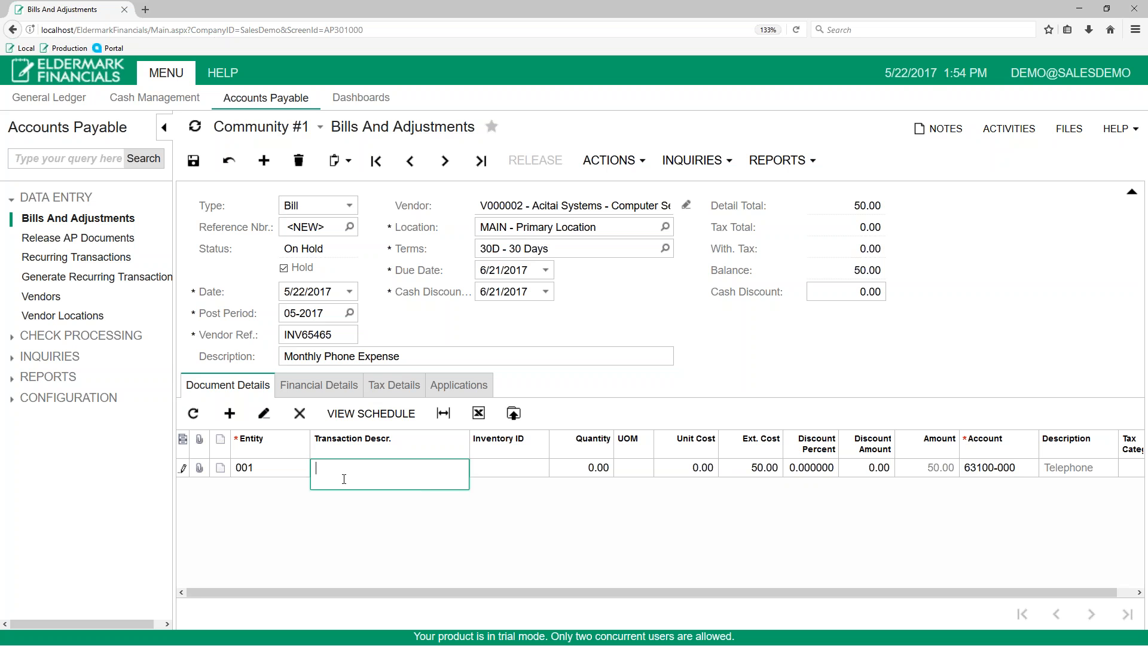
click(417, 355)
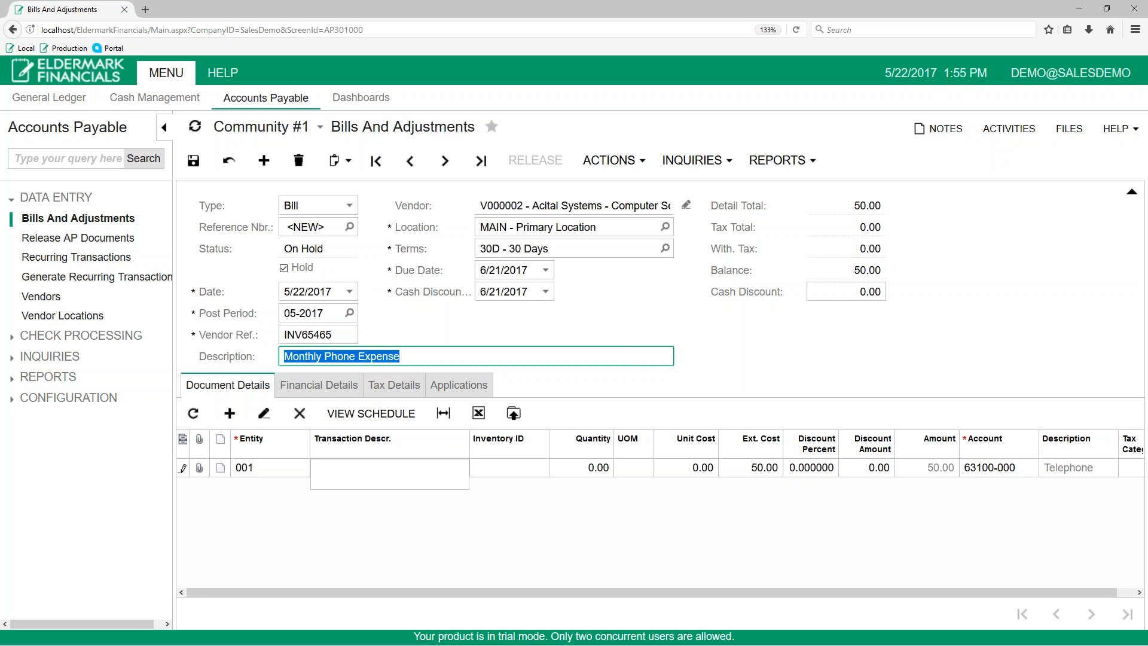
click(326, 227)
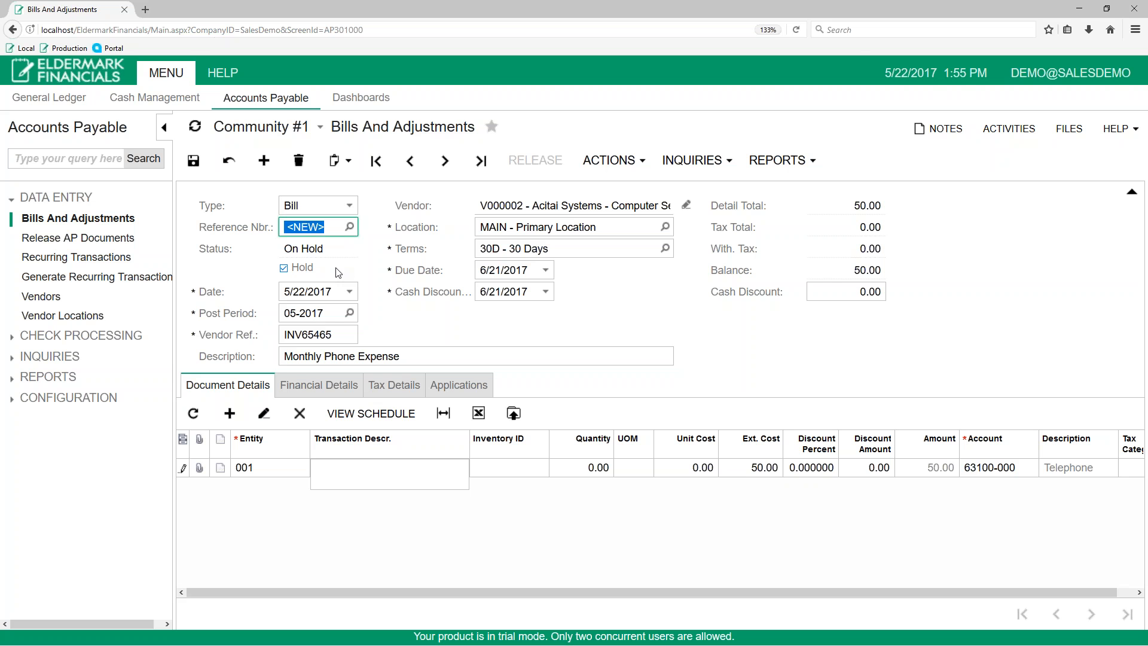
- Try to open Release AP Documents, stay on the unsaved bill's page instead, and save the bill
click(75, 238)
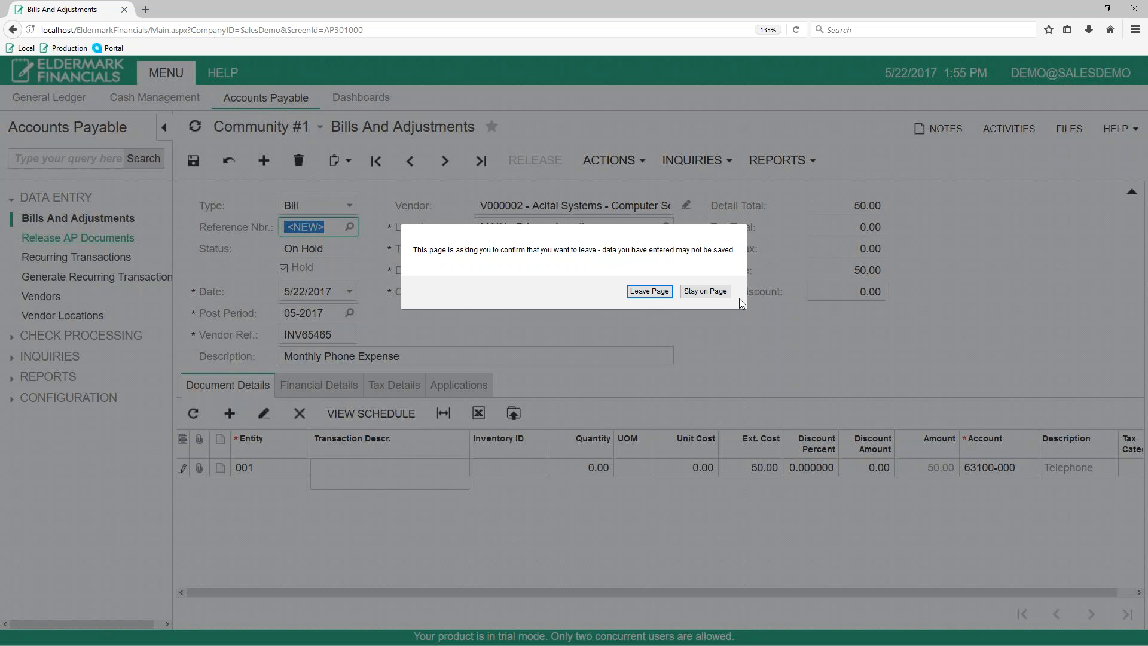
click(705, 291)
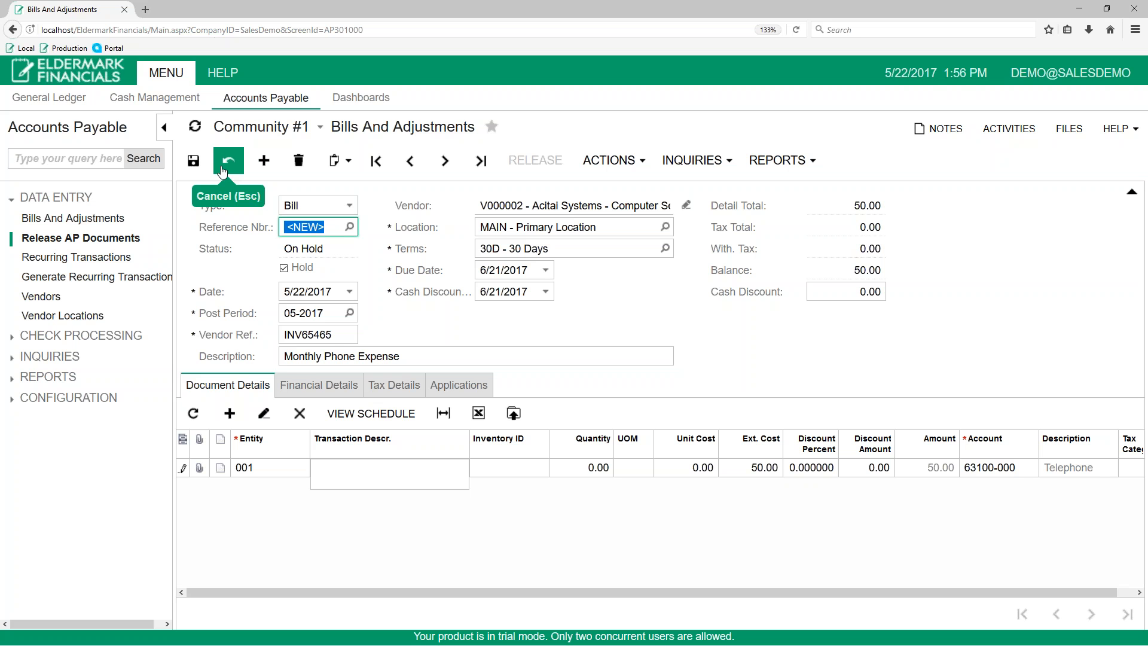
click(193, 160)
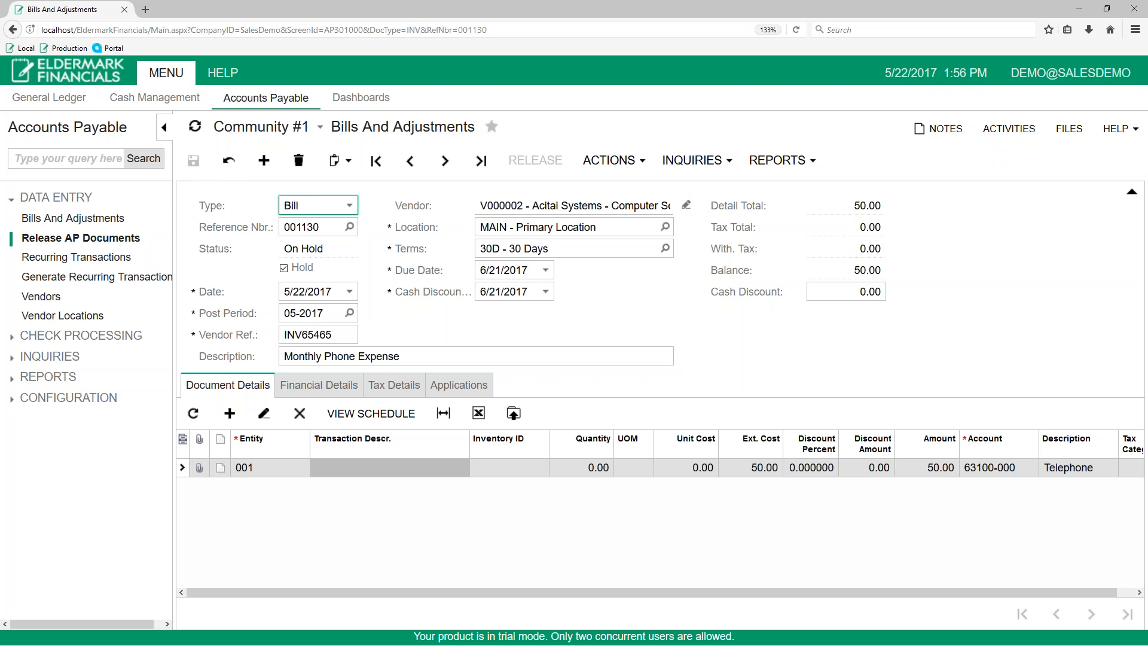
- Review the saved bill's reference numbers and take the bill off hold
click(332, 232)
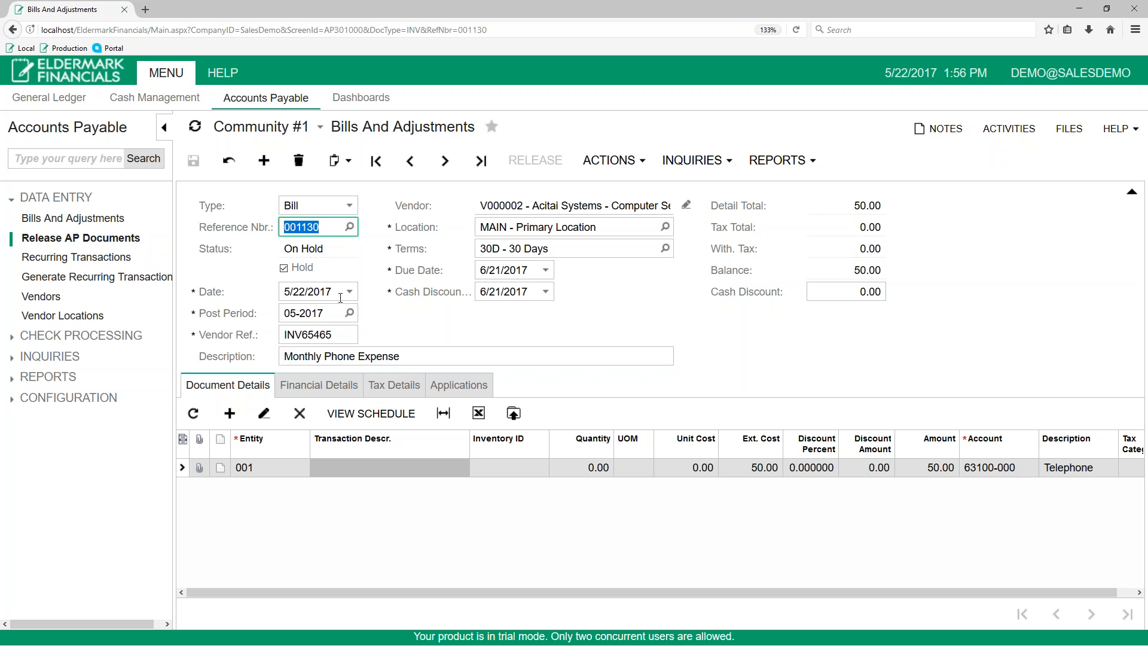
click(347, 337)
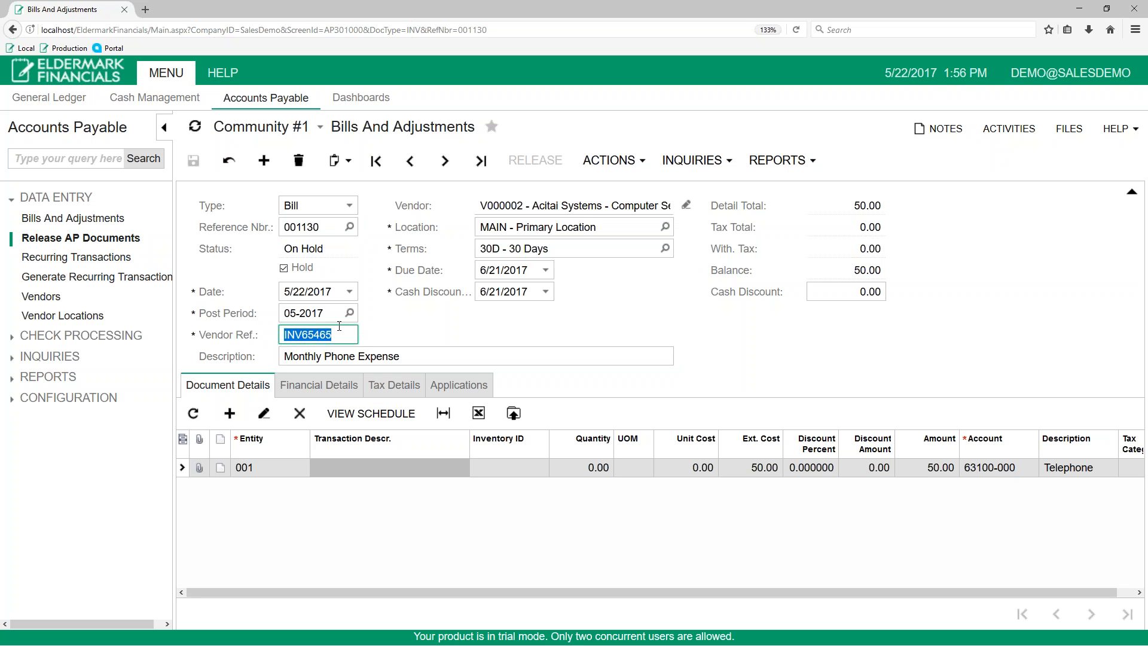
click(322, 227)
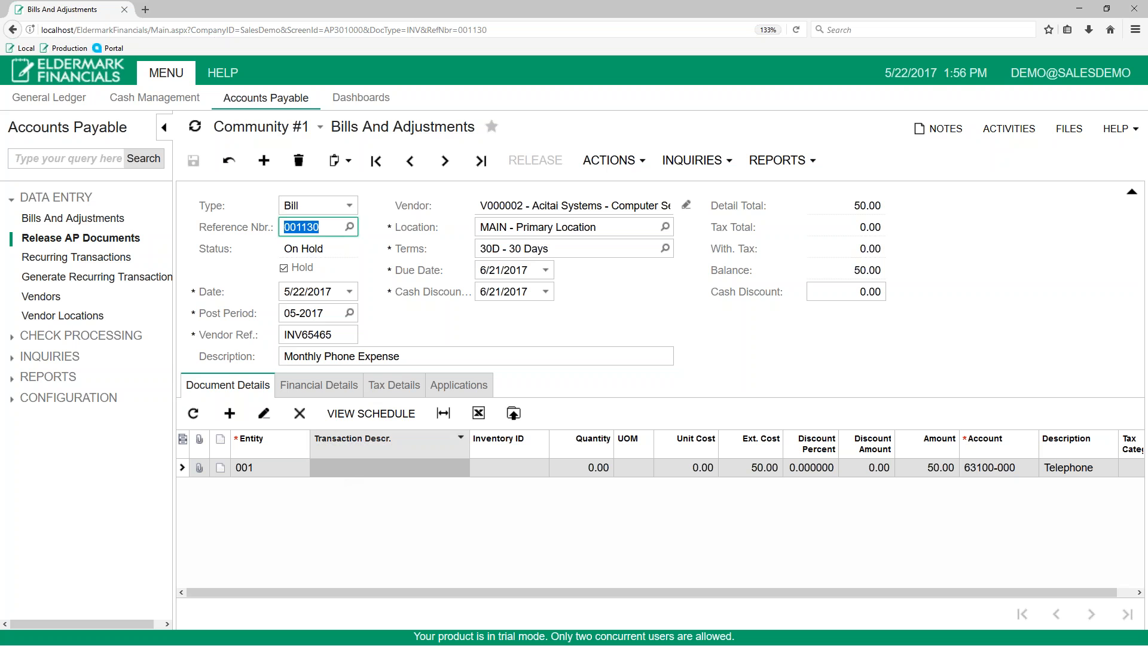
click(284, 268)
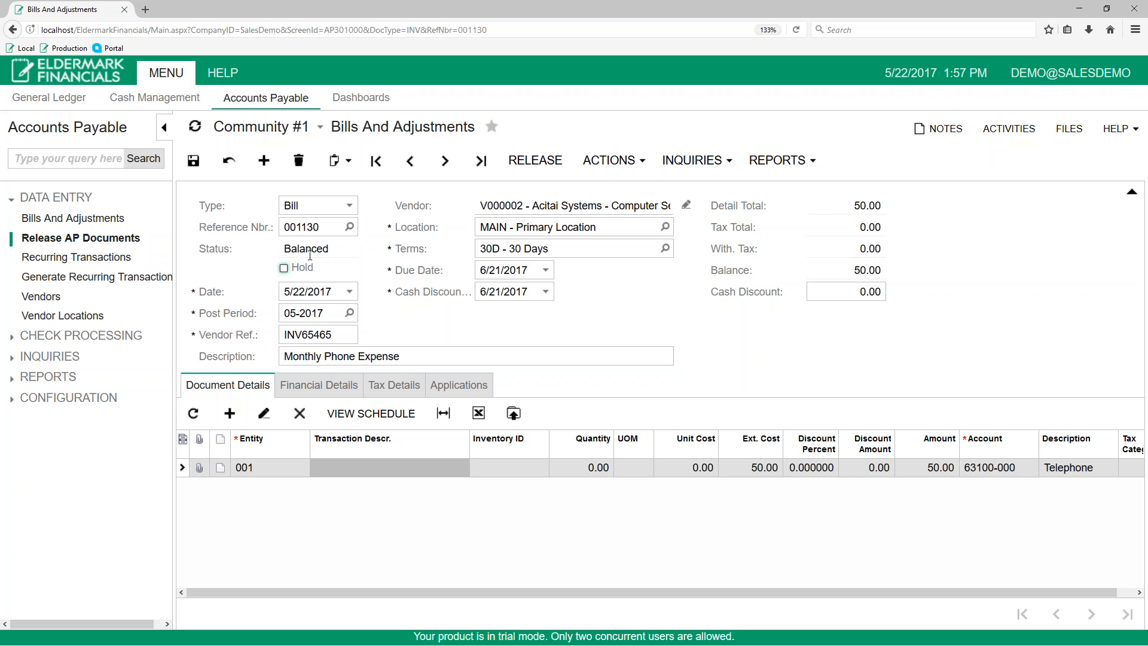